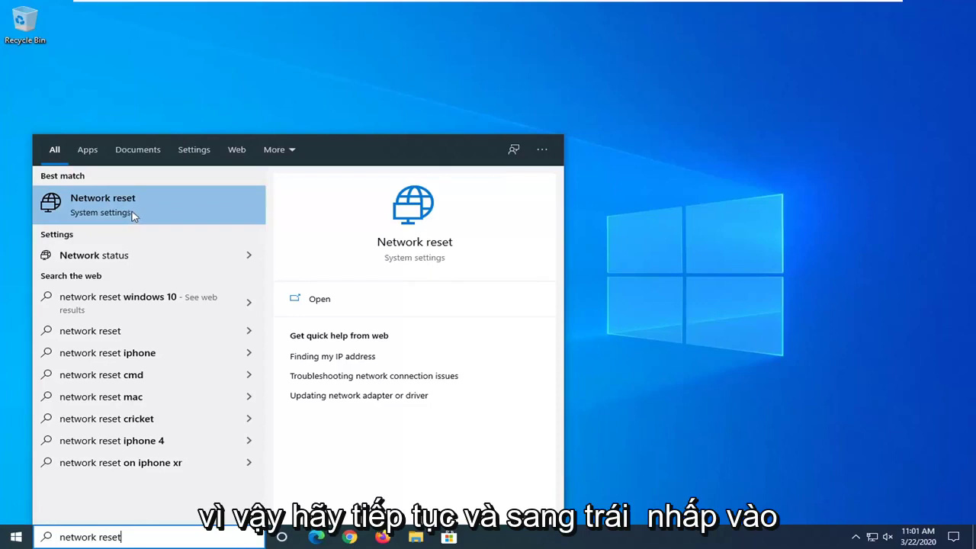
# - Run Network reset to restore the PC's network settings, dismiss the sign-out notice and close Settings
pyautogui.click(131, 213)
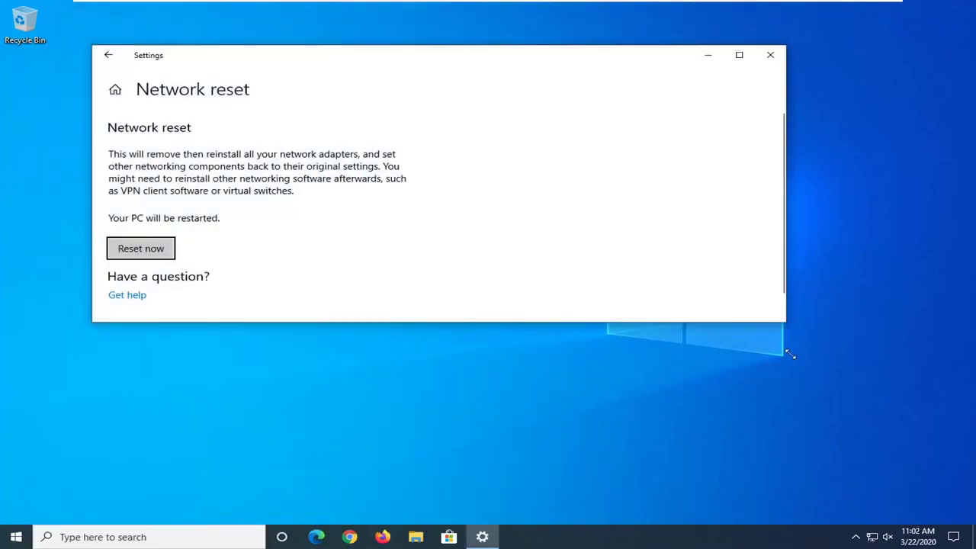
pyautogui.moveTo(790, 355); pyautogui.dragTo(778, 454)
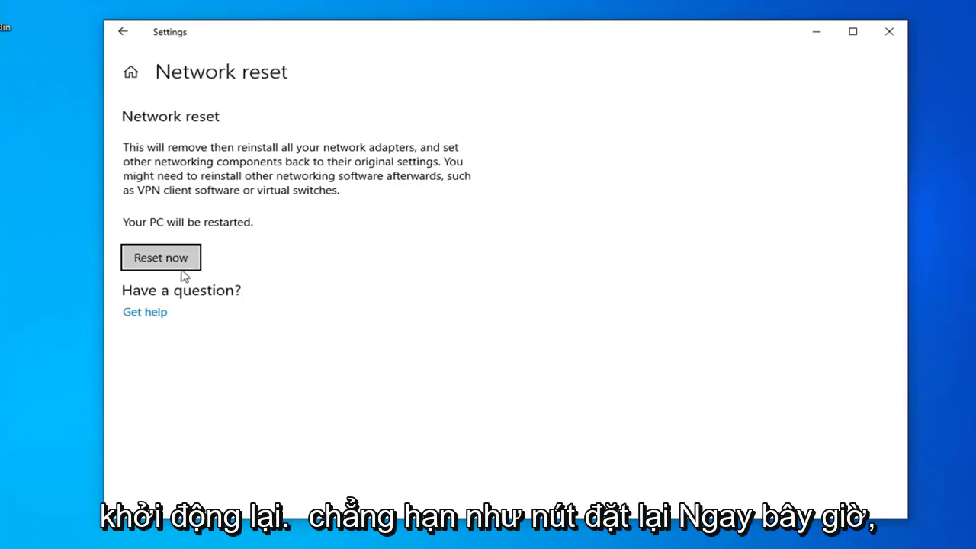
pyautogui.click(160, 259)
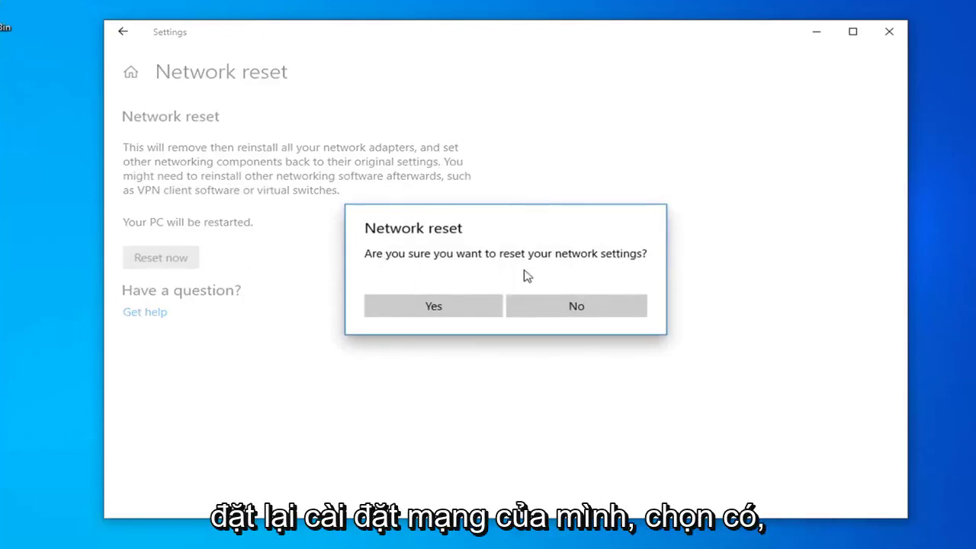
pyautogui.click(447, 312)
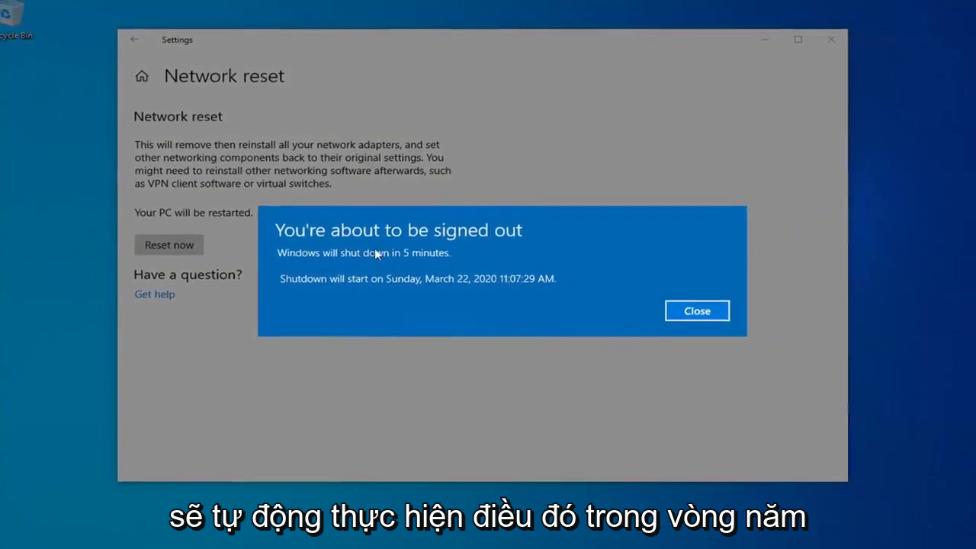
pyautogui.click(709, 310)
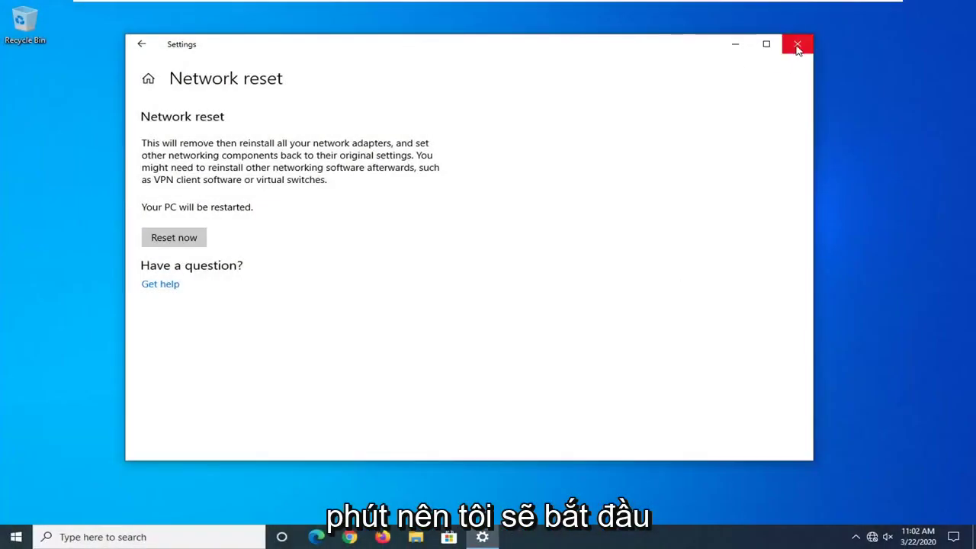
pyautogui.click(797, 43)
# - Restart the computer and decline making the PC discoverable by other devices on the network
pyautogui.click(16, 537)
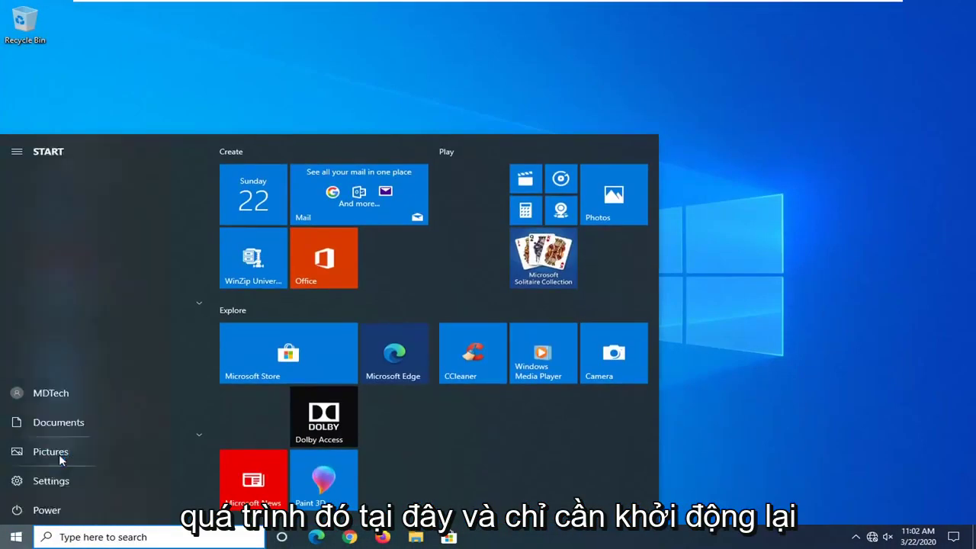
pyautogui.click(16, 511)
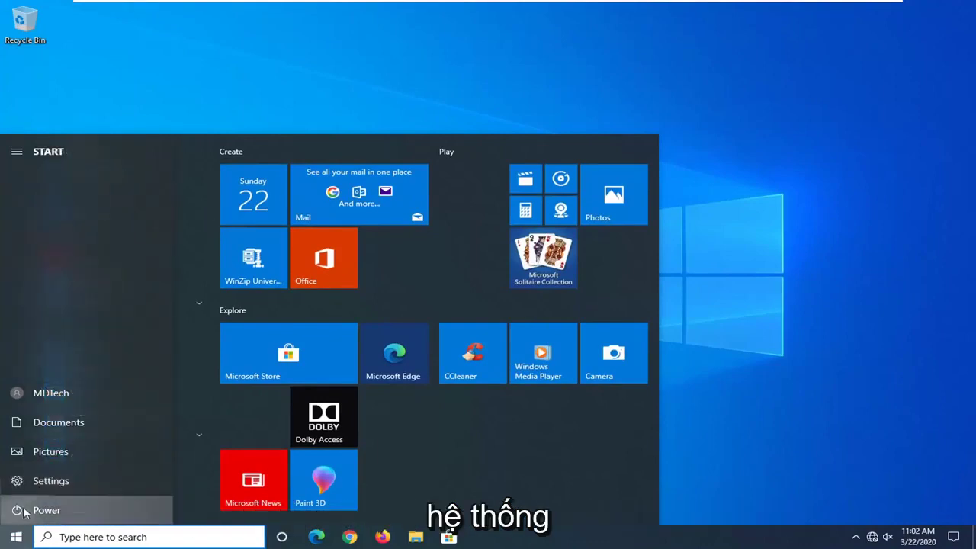
pyautogui.click(18, 509)
pyautogui.click(48, 480)
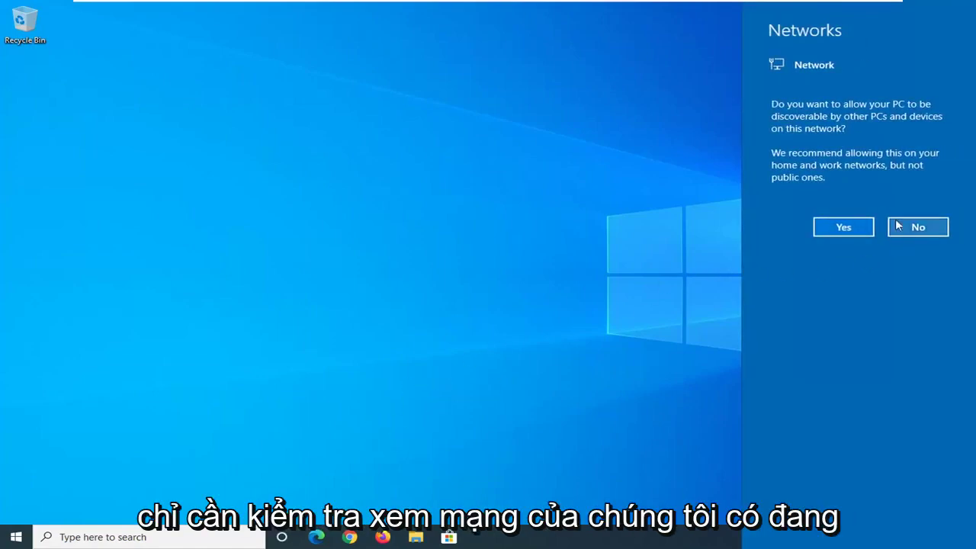
pyautogui.click(897, 227)
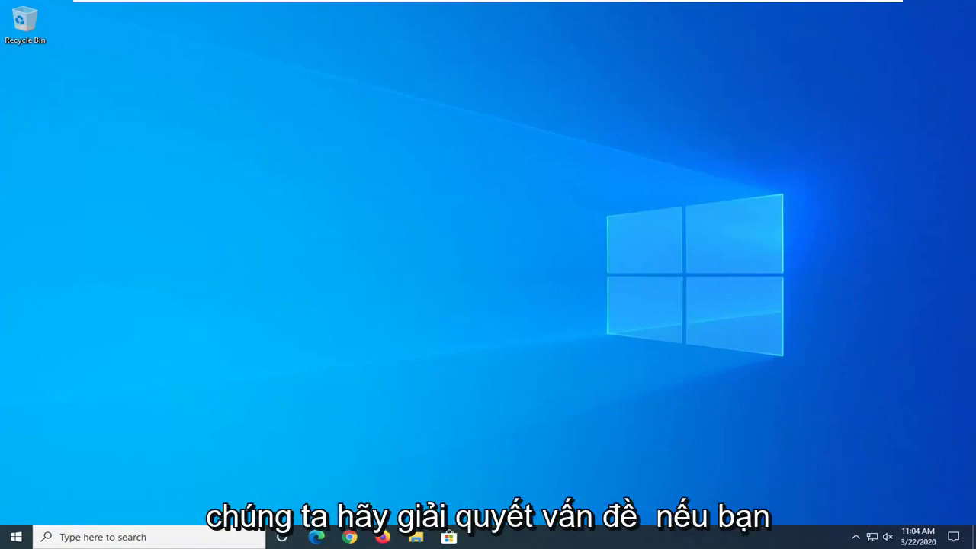
# - Search for cmd and open Command Prompt as administrator, allowing it to make changes to the device
pyautogui.click(13, 541)
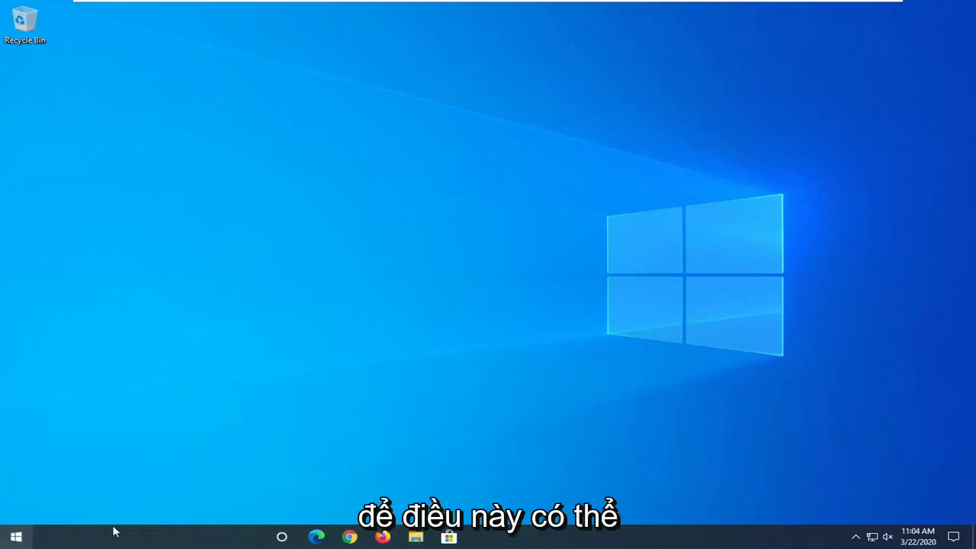
pyautogui.write('cmd')
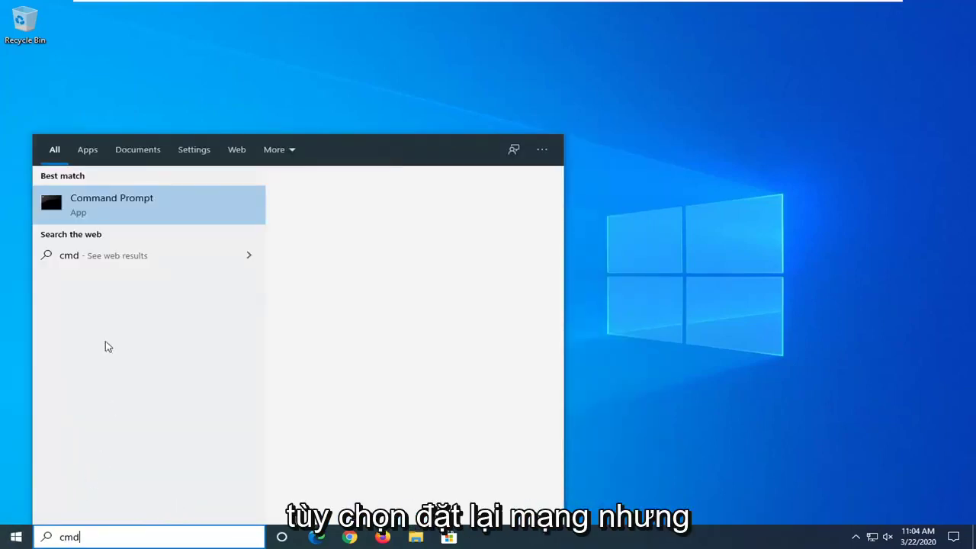
pyautogui.rightClick(106, 215)
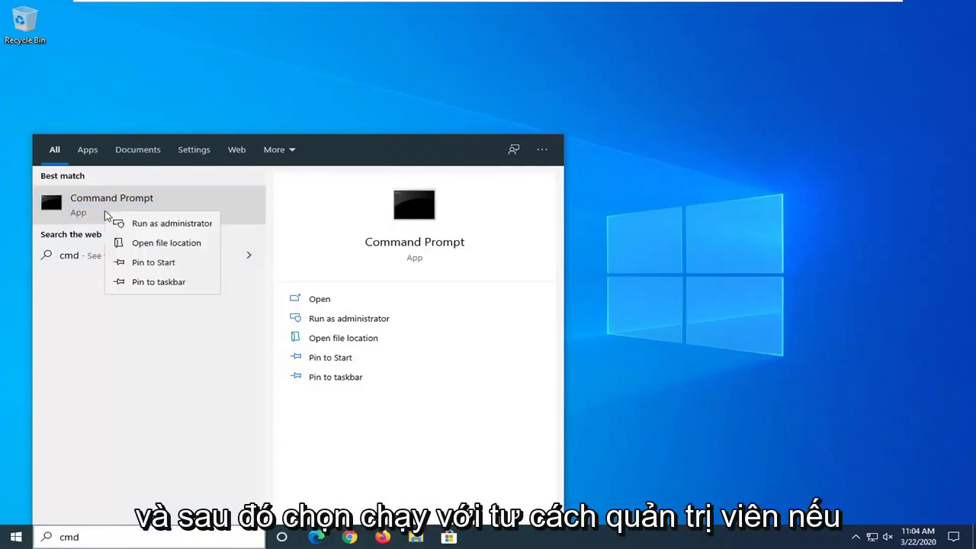
pyautogui.click(139, 223)
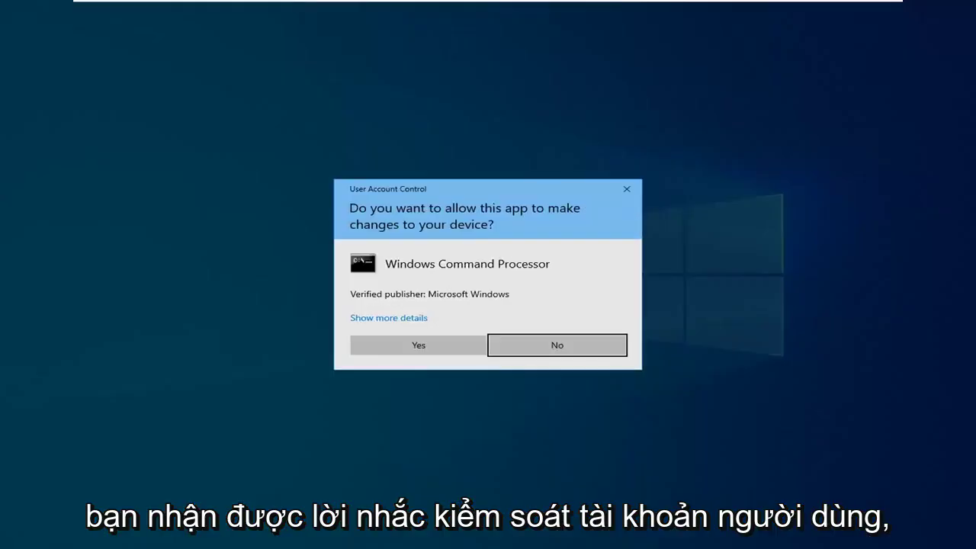
pyautogui.click(433, 347)
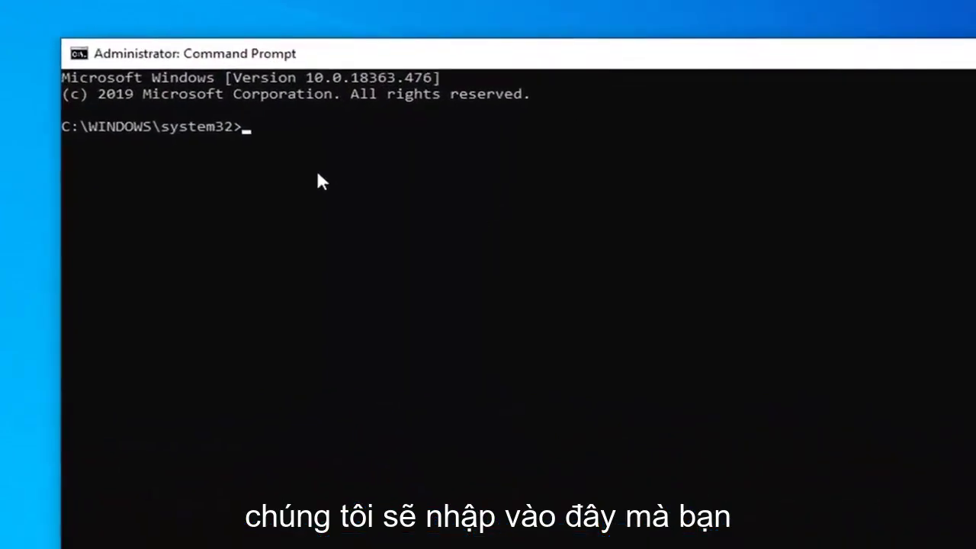
# - Reset the Winsock catalog by running "netsh winsock reset catalog" in the elevated Command Prompt
pyautogui.write('netsh')
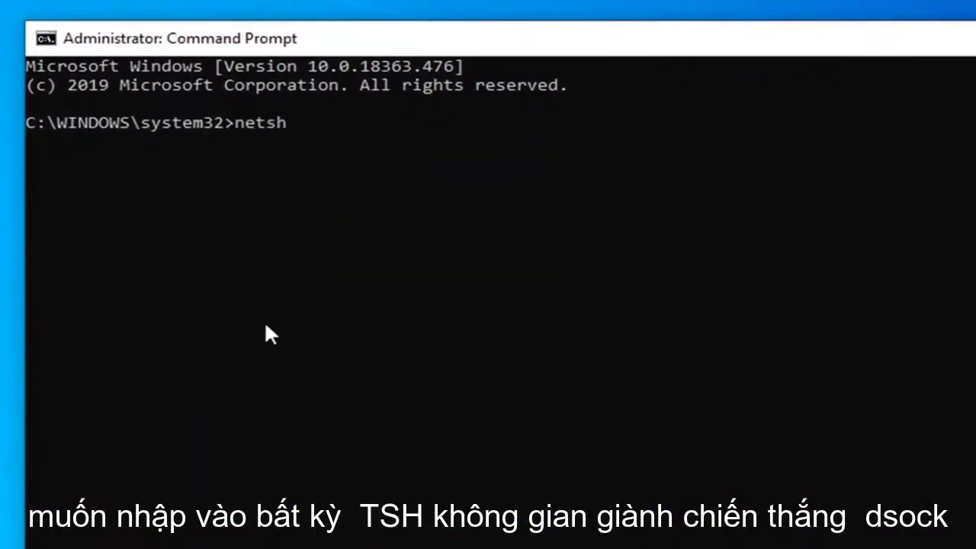
pyautogui.write(' win')
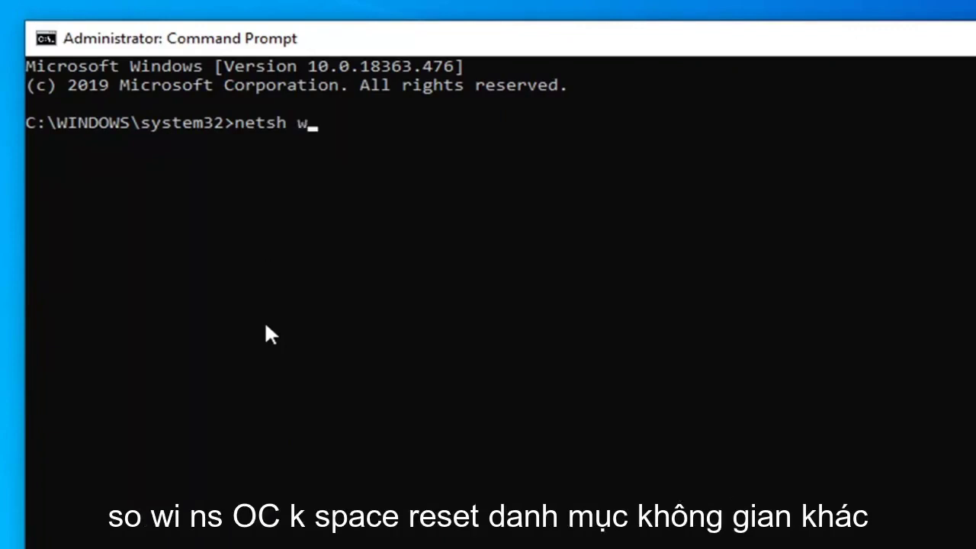
pyautogui.write('sock')
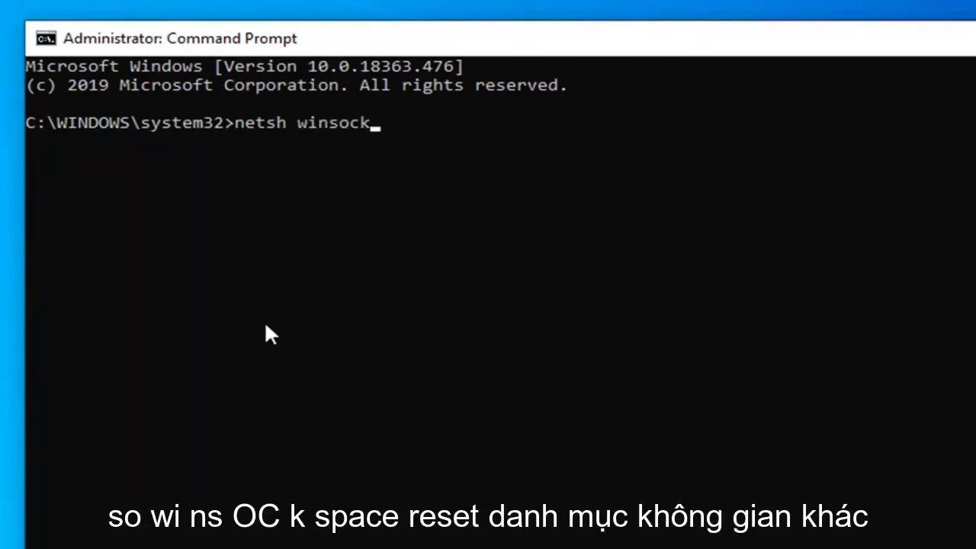
pyautogui.write(' reset catalog')
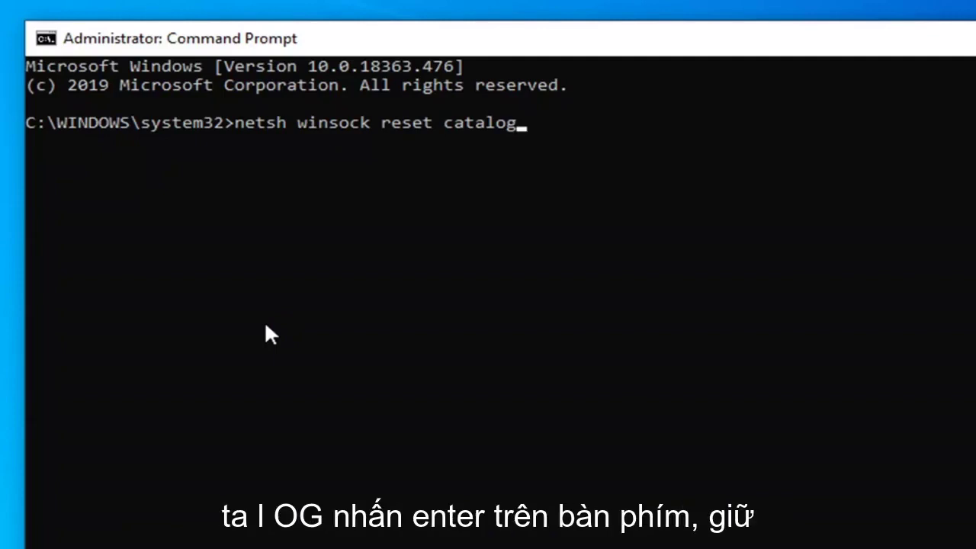
pyautogui.press('Return')
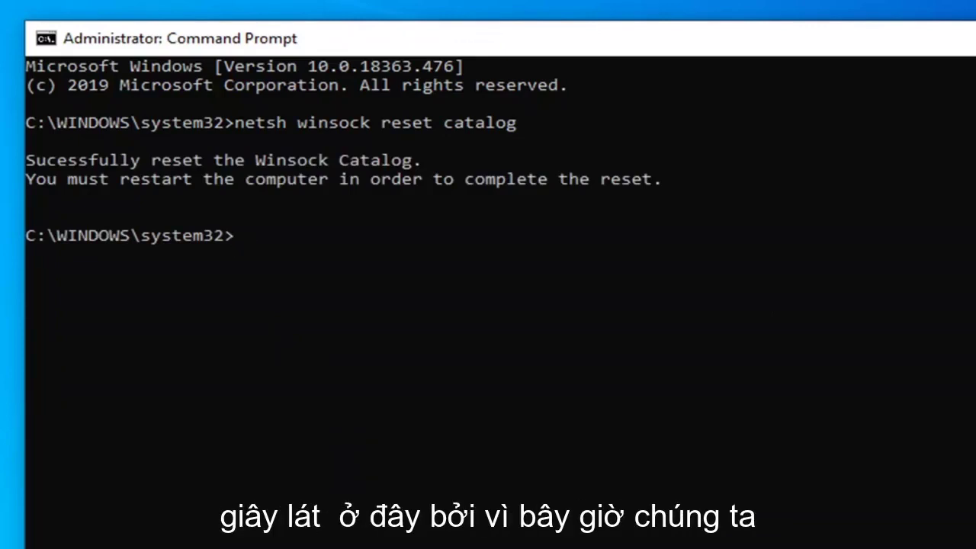
# - Reset the IPv4 stack by running "netsh int ipv4 reset reset.log", and close Command Prompt
pyautogui.write('ne')
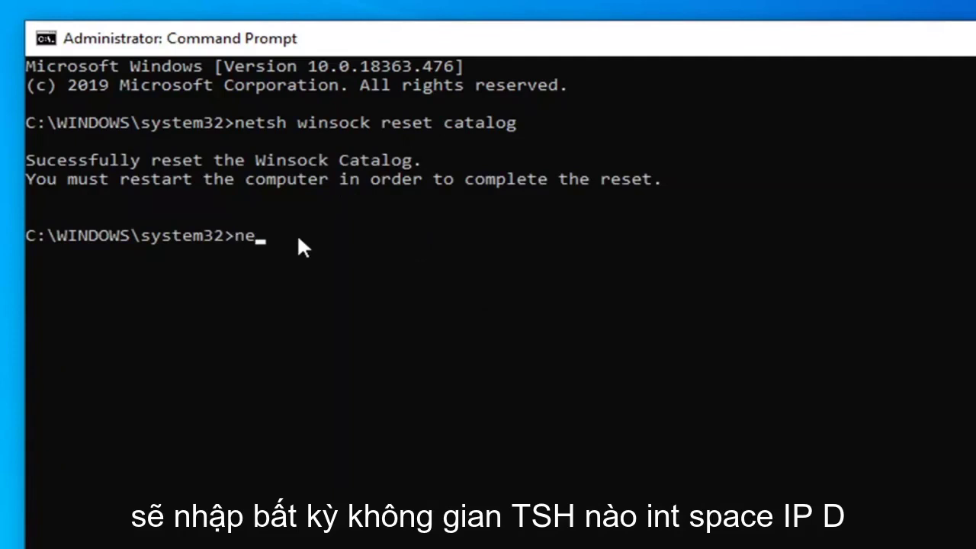
pyautogui.write('tsh int ip')
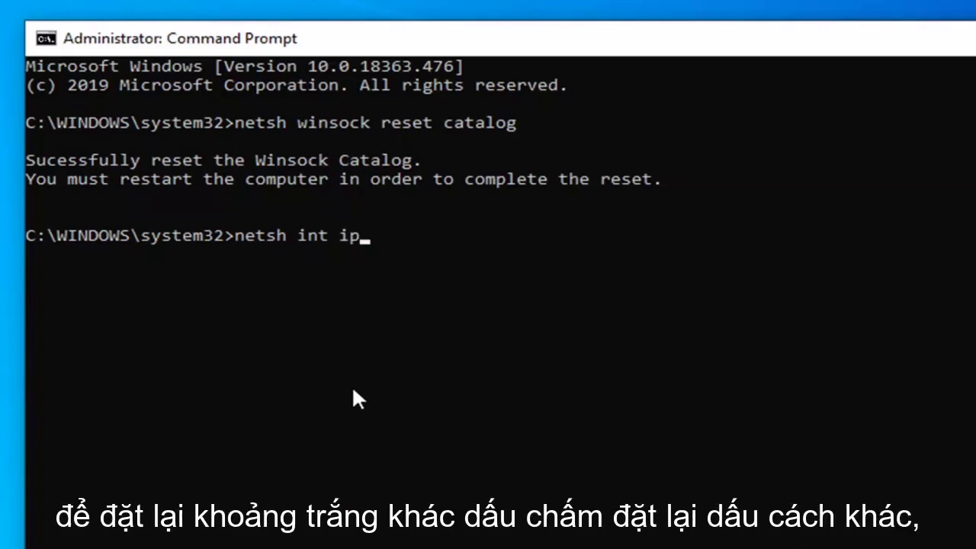
pyautogui.write('v4 res')
pyautogui.write('et')
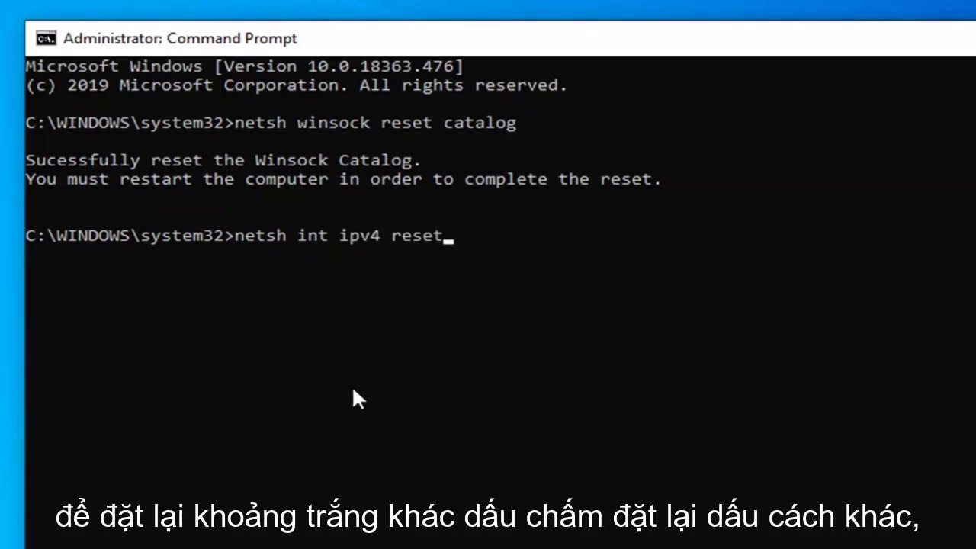
pyautogui.write(' reset.log')
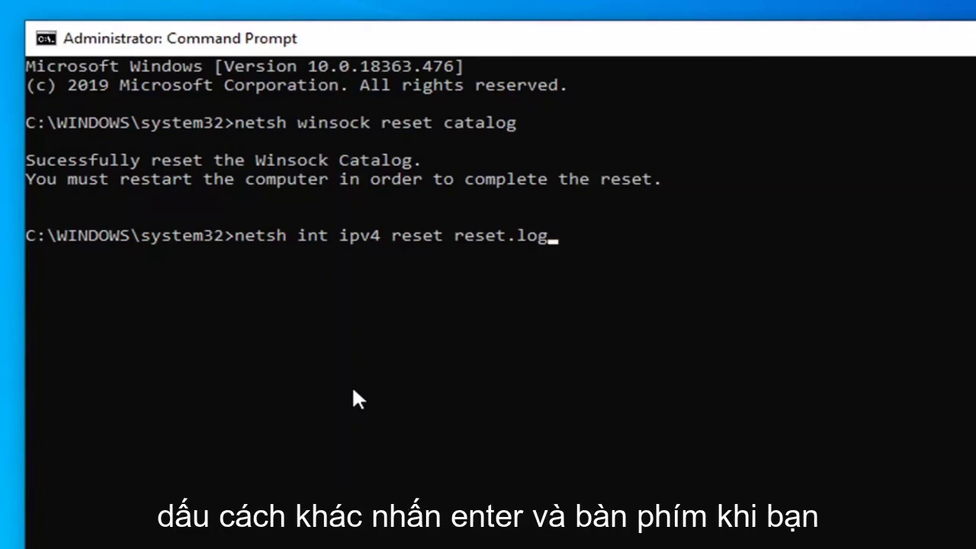
pyautogui.press('Return')
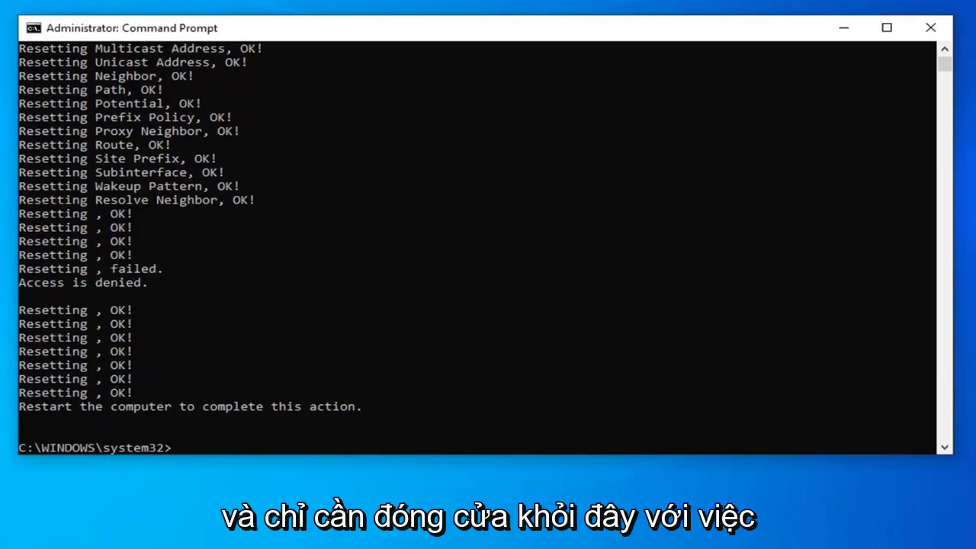
pyautogui.click(930, 29)
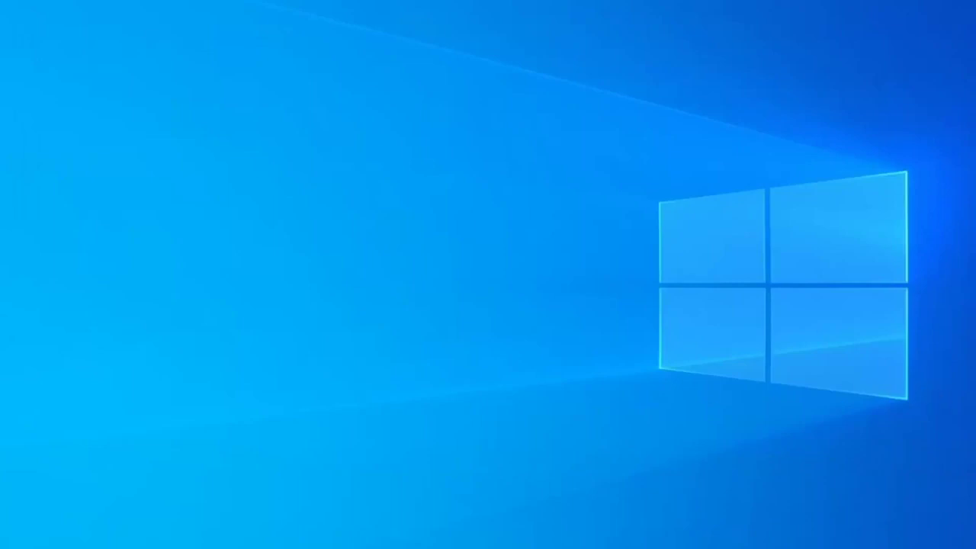
# - Open Device Manager through a search for "device manager" and expand the Network adapters category
pyautogui.press('super')
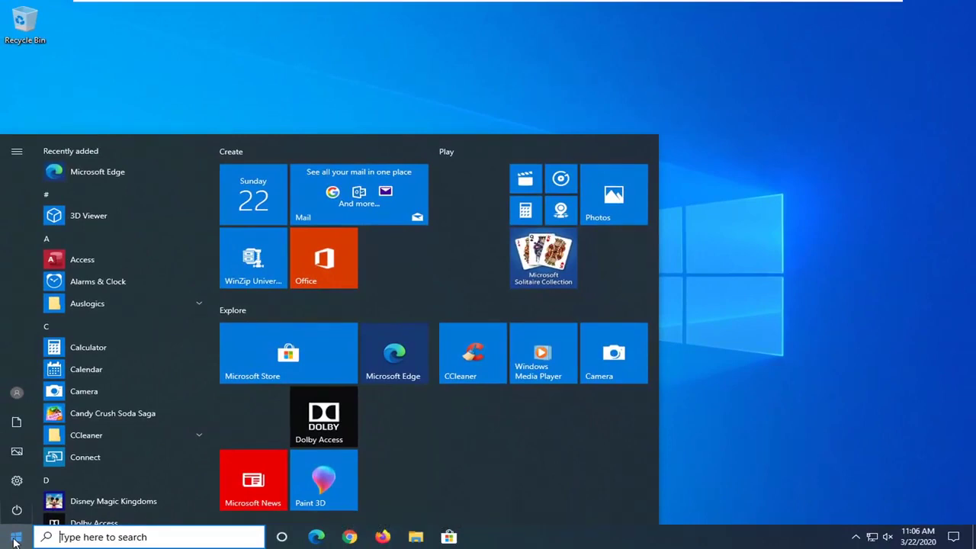
pyautogui.write('device manager')
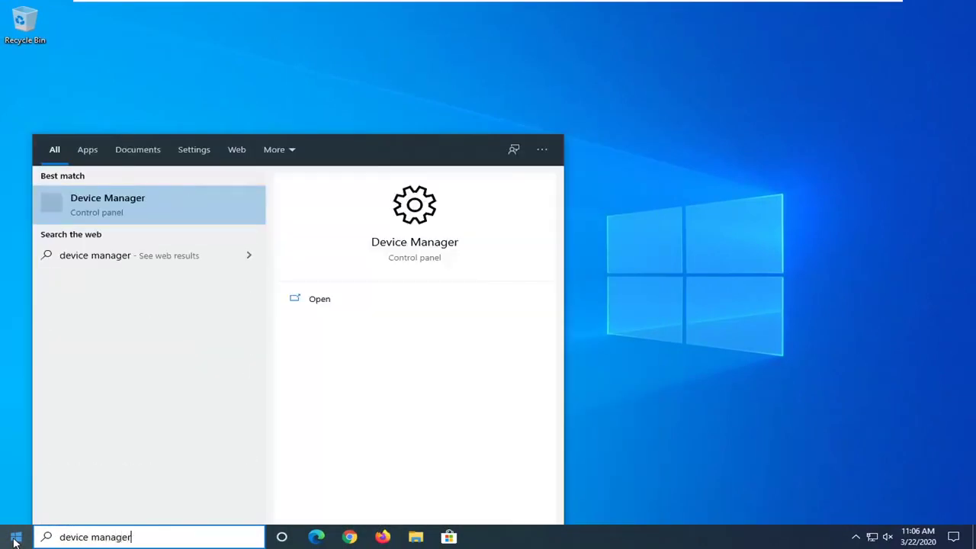
pyautogui.click(119, 211)
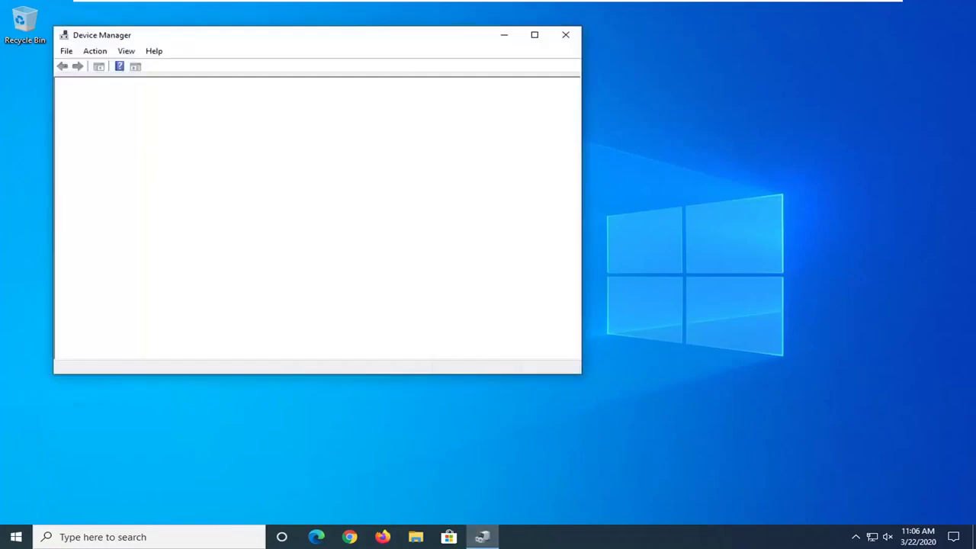
pyautogui.moveTo(366, 41); pyautogui.dragTo(491, 56)
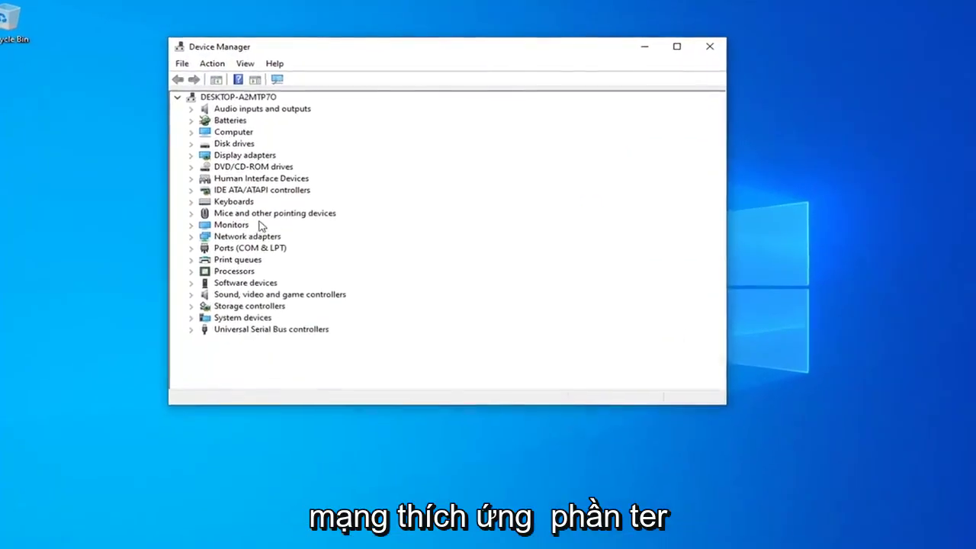
pyautogui.doubleClick(219, 267)
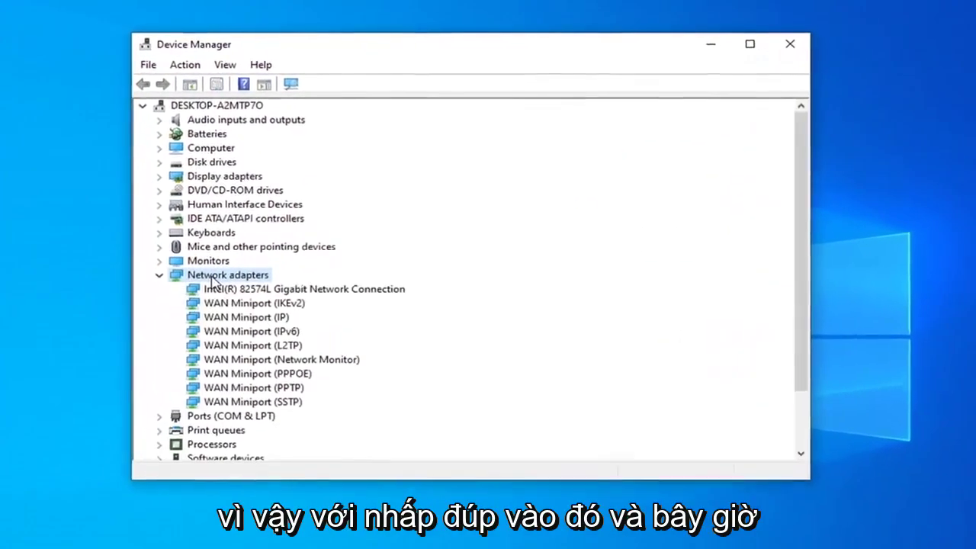
# - Uninstall the Intel(R) 82574L Gigabit Network Connection device, collapse Network adapters and close Device Manager
pyautogui.click(281, 279)
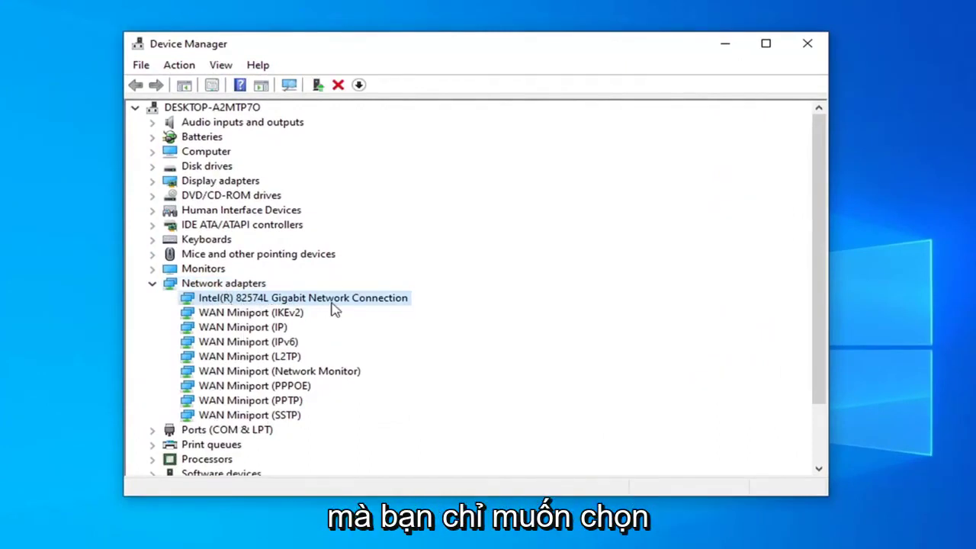
pyautogui.rightClick(247, 301)
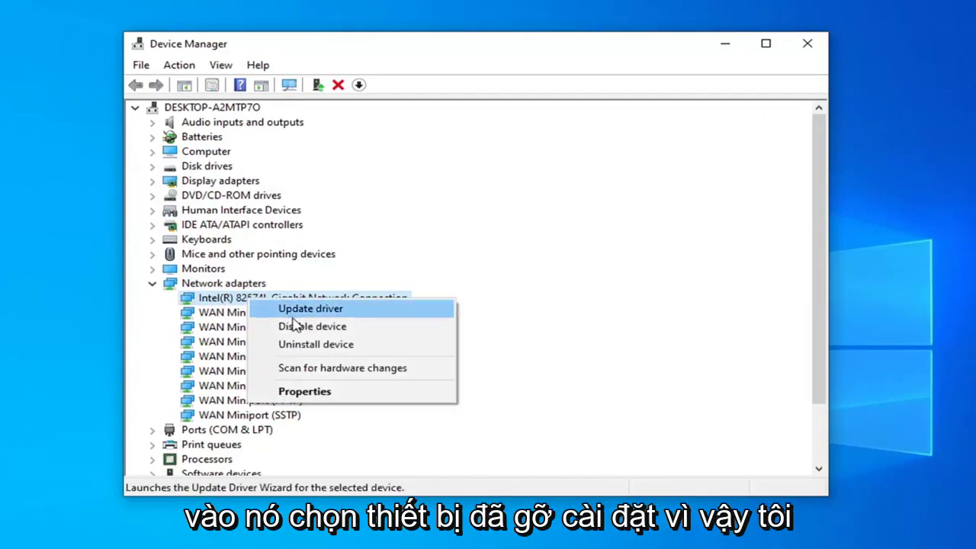
pyautogui.click(326, 345)
pyautogui.click(548, 406)
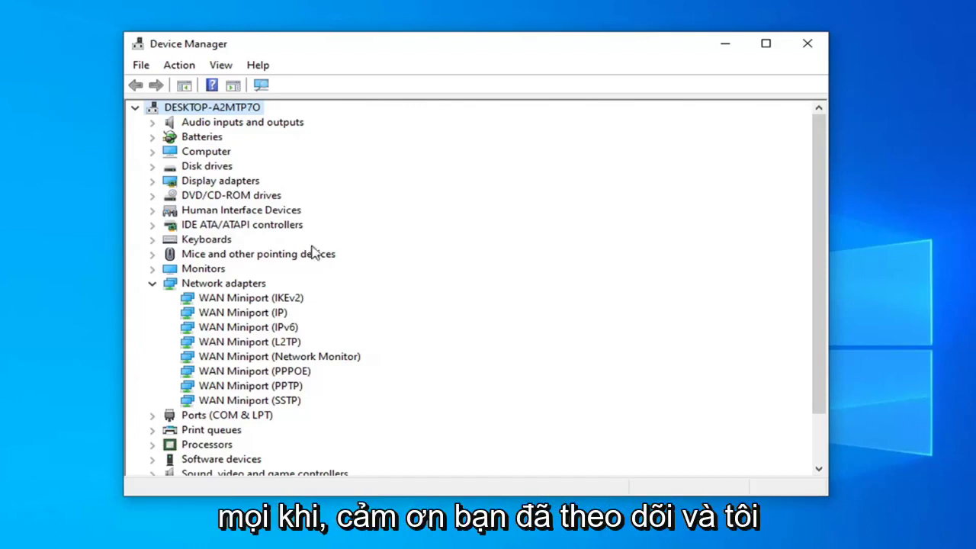
pyautogui.click(152, 283)
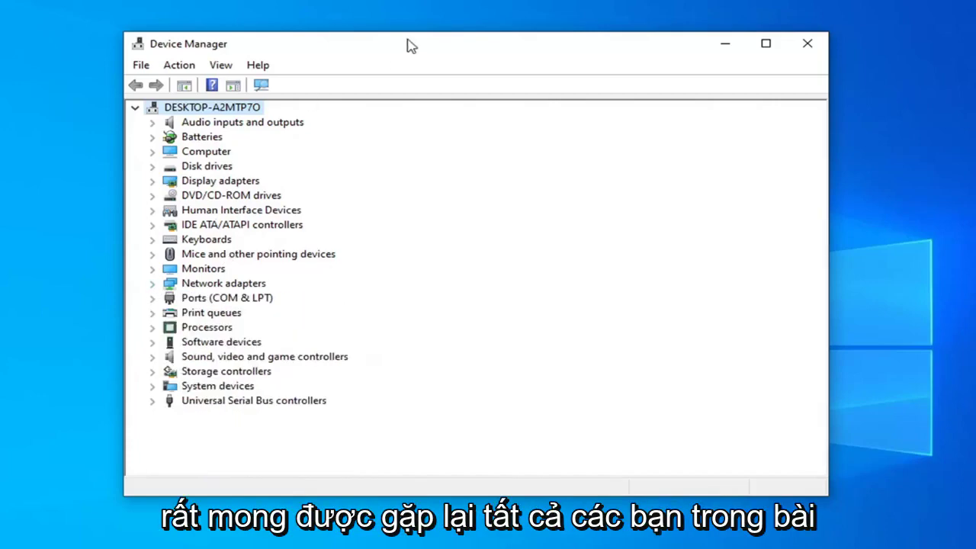
pyautogui.click(807, 43)
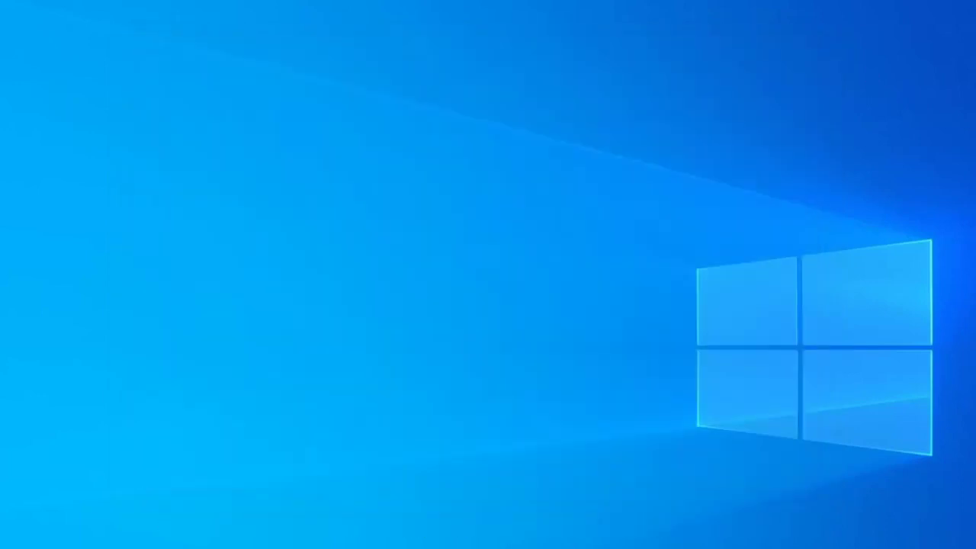